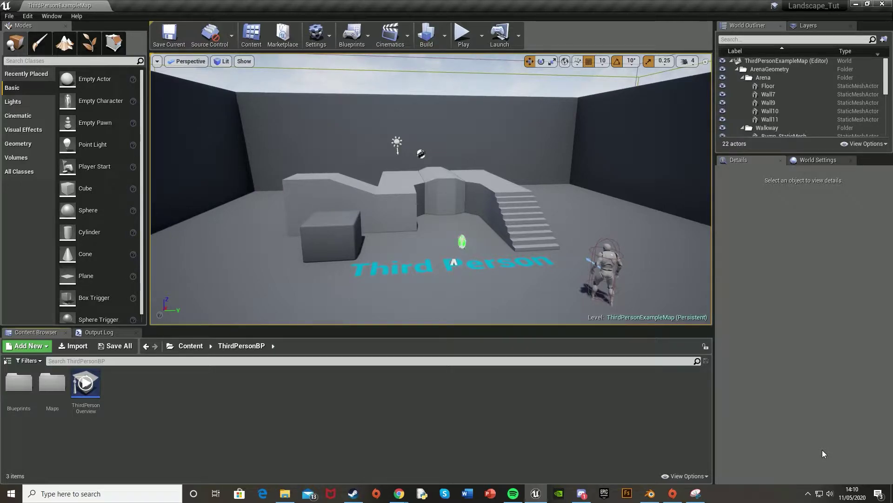
- Delete the four walls surrounding the arena, leaving only the floor and walkway geometry
right_click_drag(431, 210, 421, 228)
key("w")
key("s")
key("w")
mouse_move(380, 205)
right_mouse_down()
mouse_move(379, 158)
mouse_move(379, 221)
mouse_move(387, 207)
right_mouse_up()
key("s")
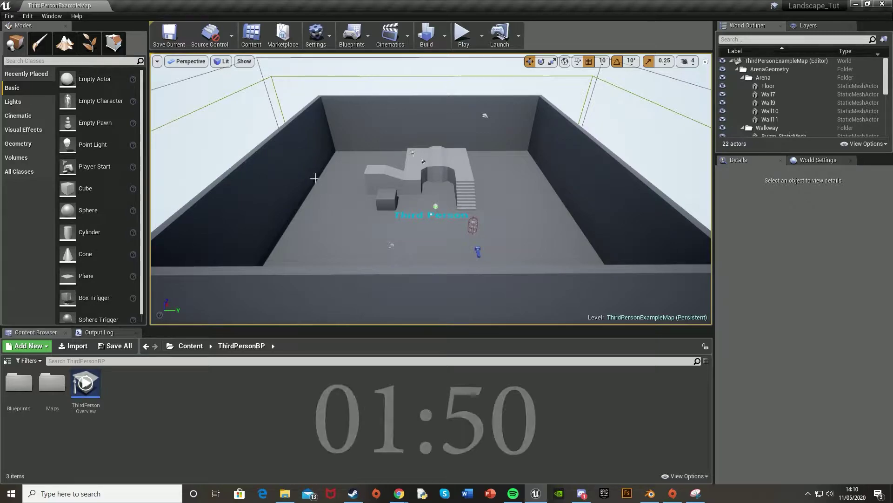
left_click(358, 136)
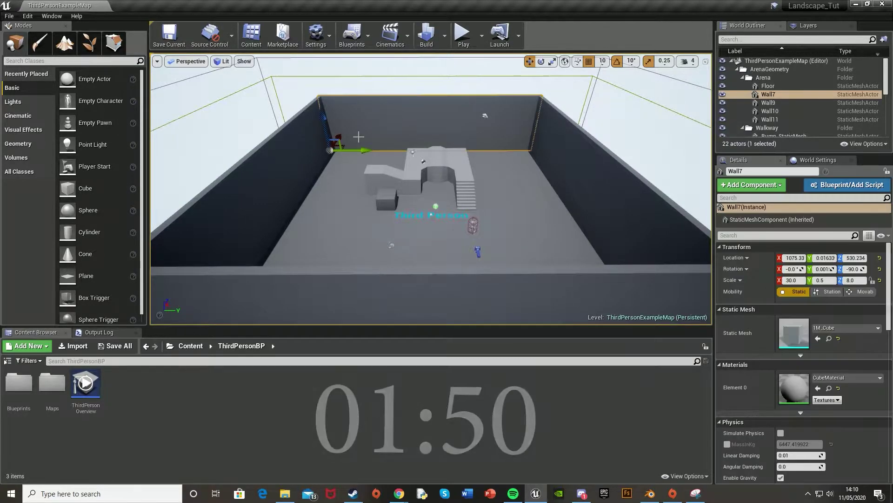
left_click(312, 151, "ctrl")
key("Delete")
left_click(384, 304)
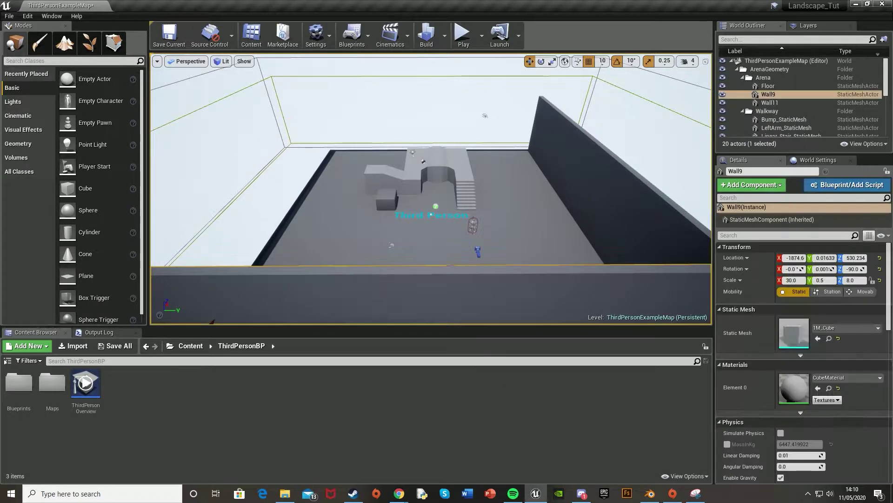
key("Delete")
left_click(607, 179)
key("Delete")
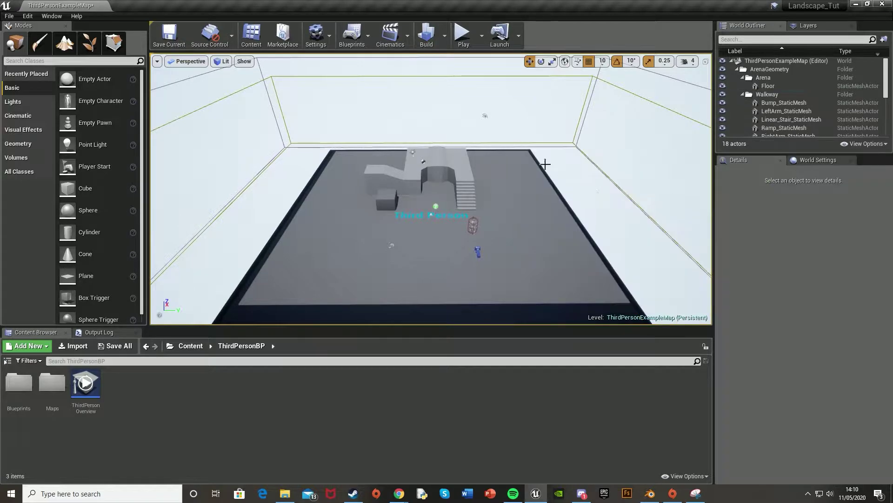
- Switch to landscape creation and inspect the new landscape's preview grid around the arena floor
left_click(69, 41)
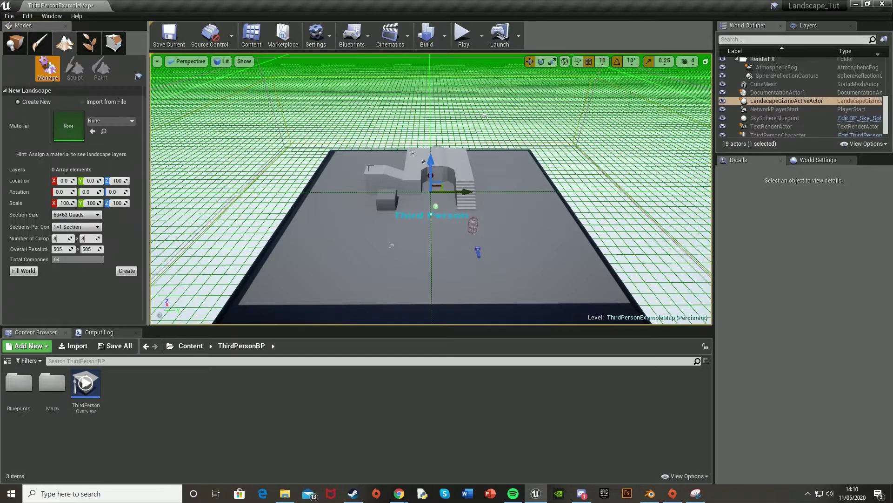
right_click_drag(430, 188, 314, 235)
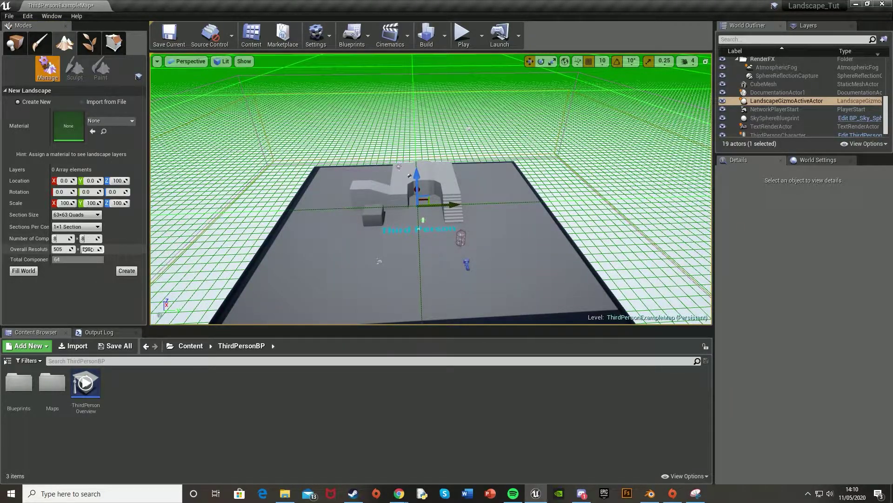
right_click_drag(431, 188, 440, 121)
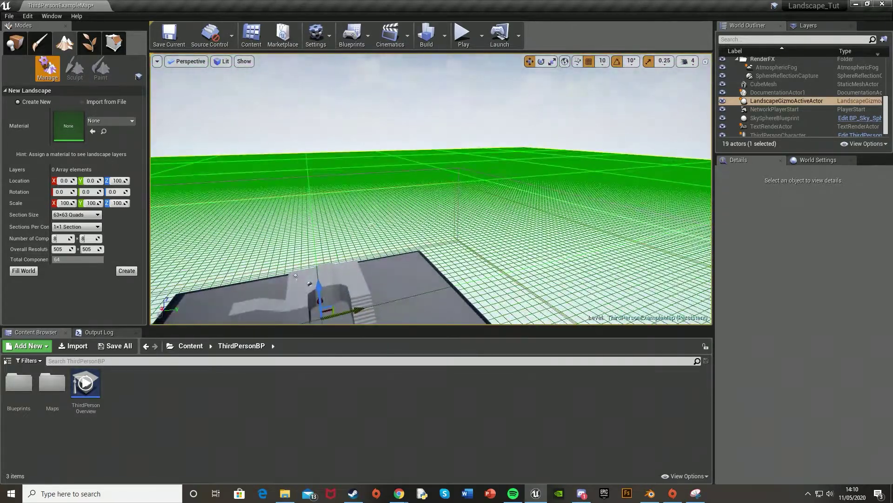
mouse_move(384, 209)
right_mouse_down()
mouse_move(367, 209)
mouse_move(383, 208)
right_mouse_up()
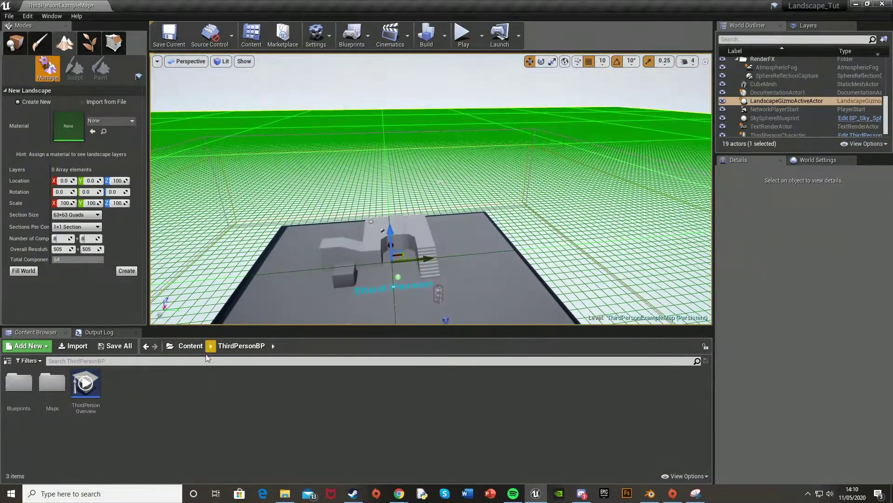
- Create a material named Landscape_MAT in the root Content folder and open it for editing
left_click(188, 347)
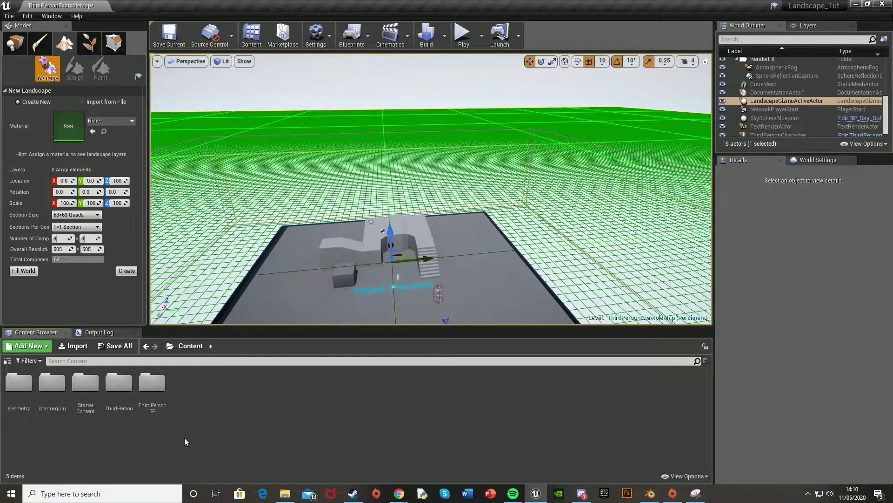
right_click(213, 420)
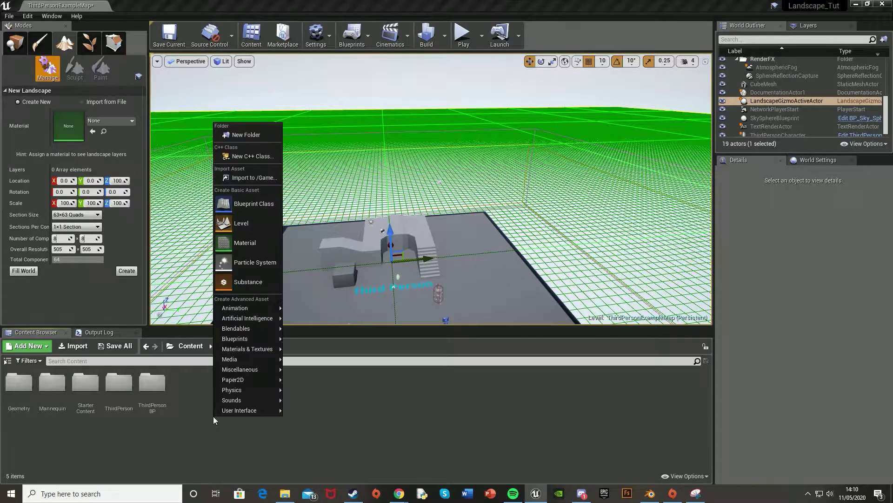
left_click(245, 239)
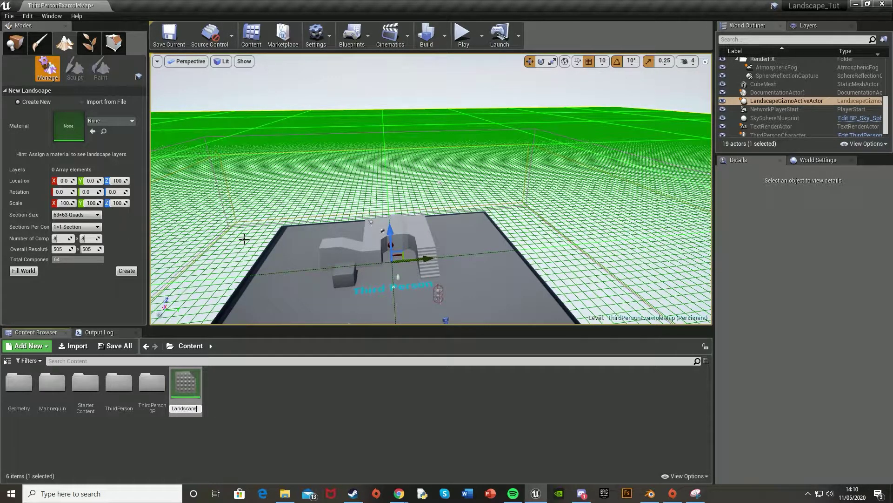
key("Return")
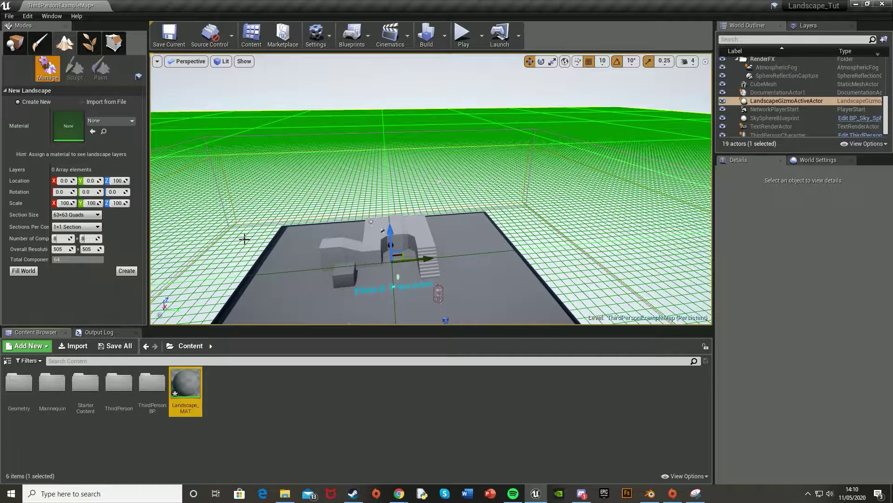
key("Return")
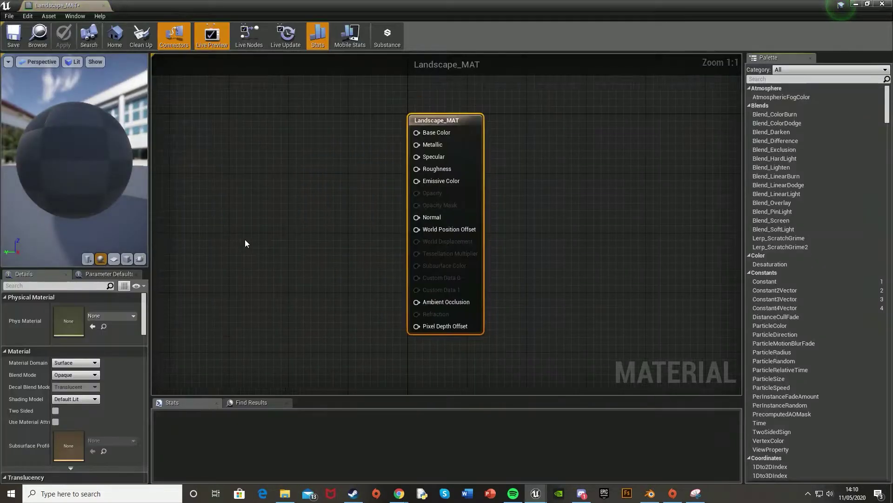
- Return to the level editor and locate the T_Ground_Grass_D texture in the StarterContent Textures folder
left_click(854, 4)
double_click(101, 420)
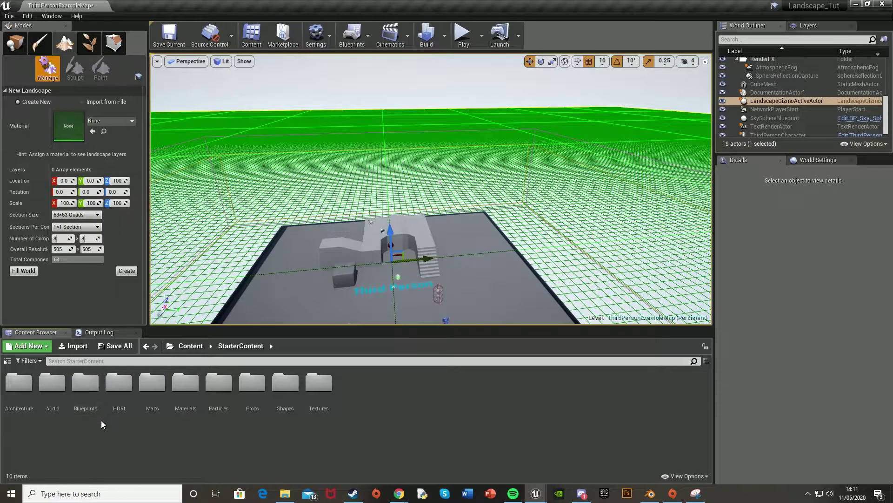
double_click(319, 382)
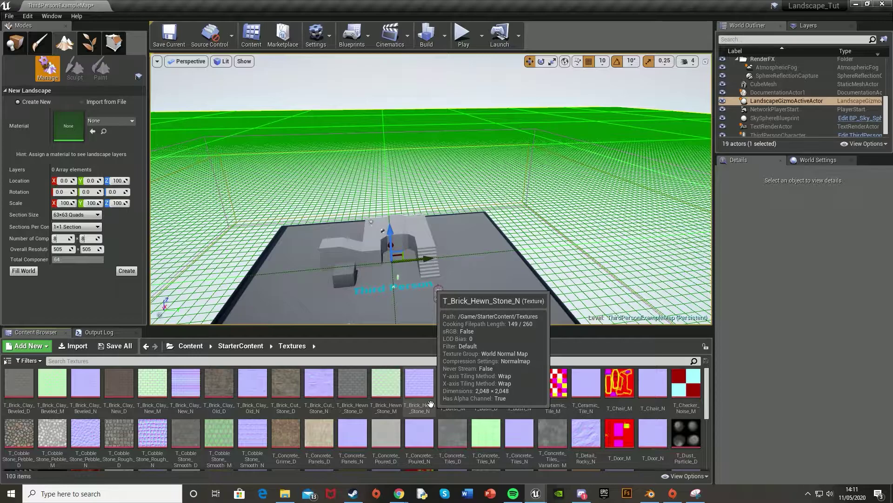
scroll(487, 410, "down", 1)
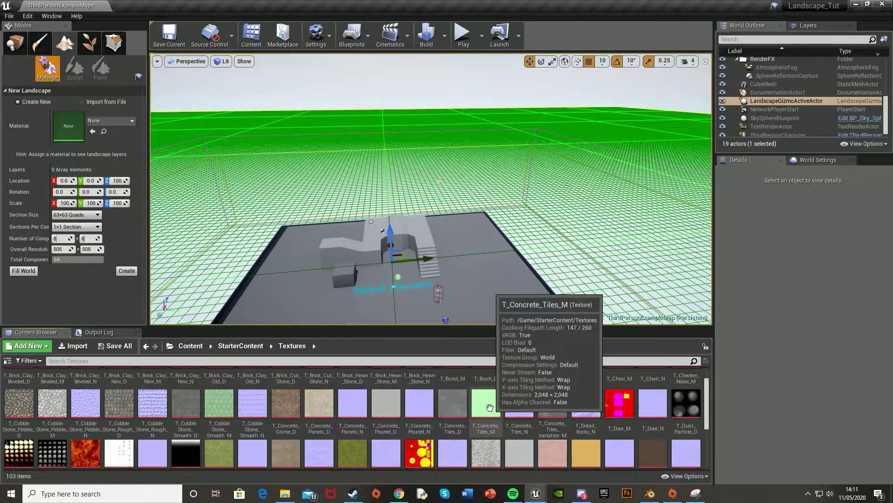
scroll(501, 406, "down", 1)
left_click(228, 428)
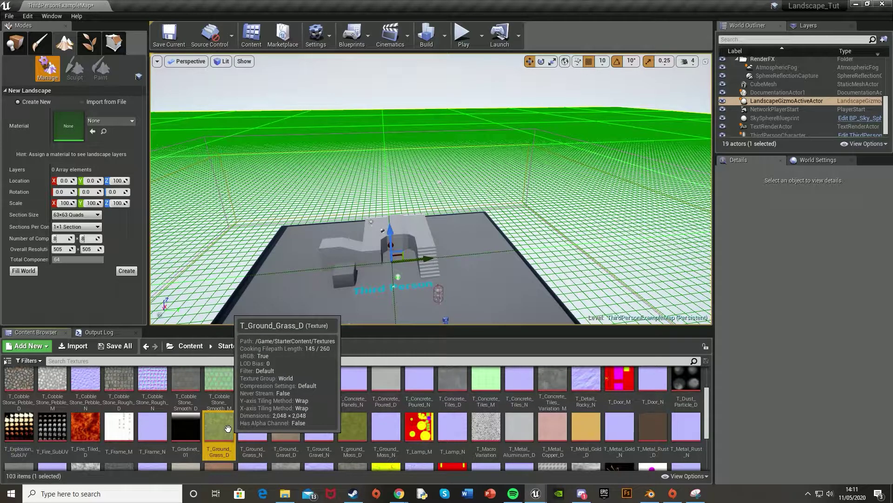
- In the Landscape_MAT graph, add a Texture Sample using T_Ground_Grass_D and connect it to Base Color
mouse_move(535, 493)
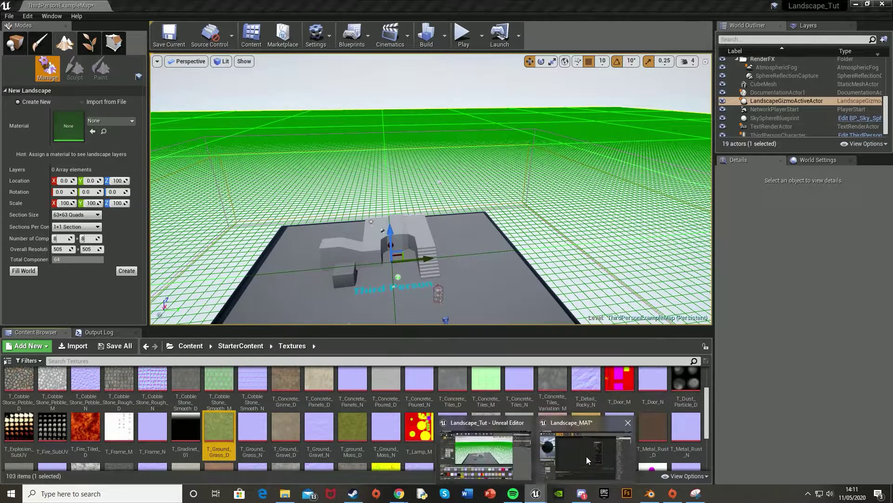
left_click(596, 447)
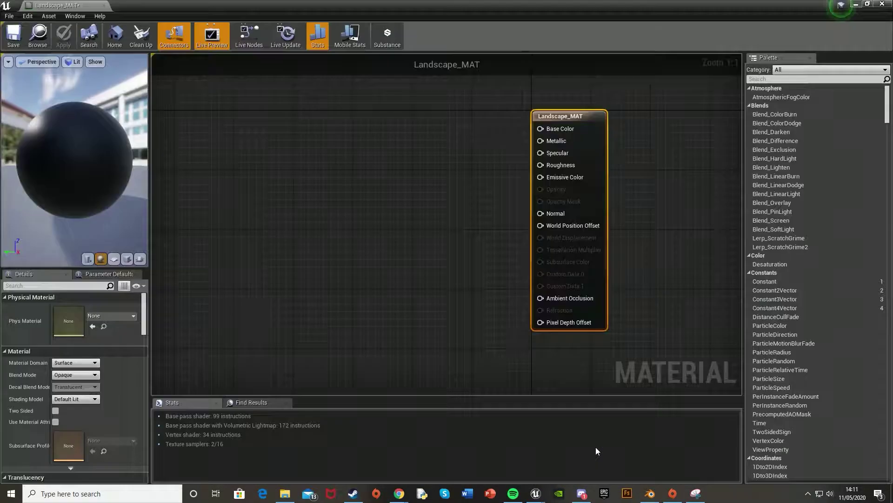
left_click(286, 219)
left_click_drag(311, 233, 319, 127)
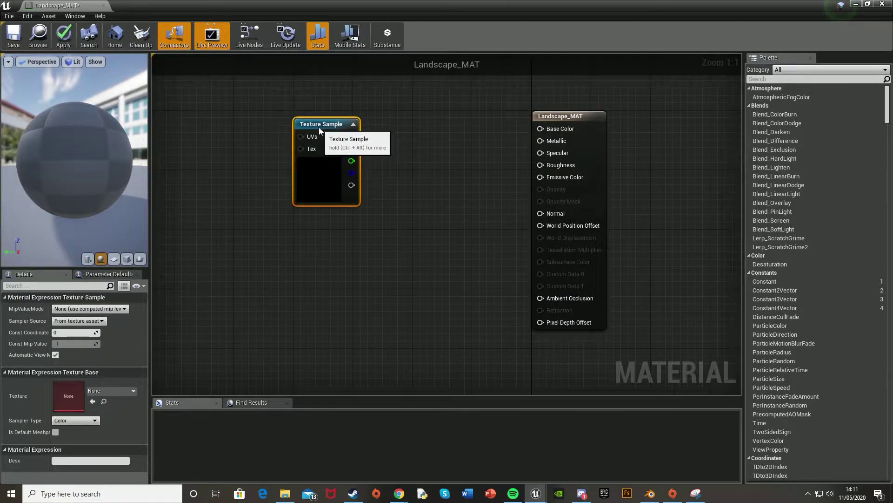
left_click(122, 391)
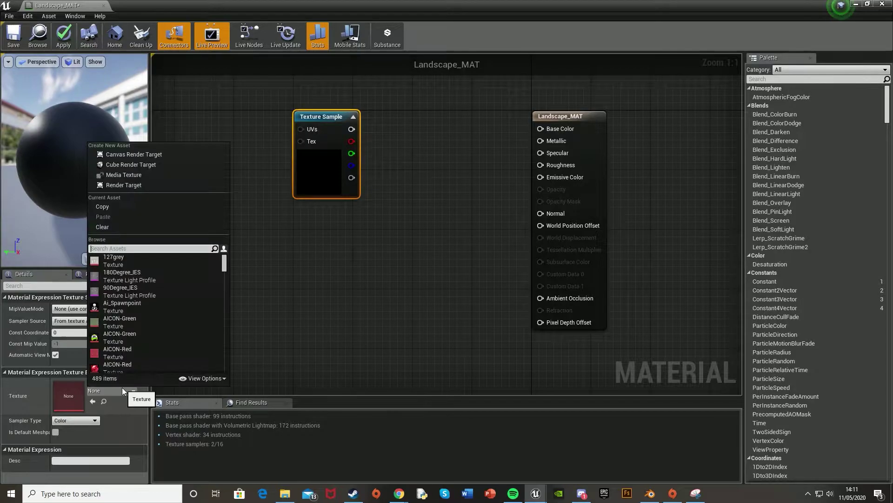
type("grass")
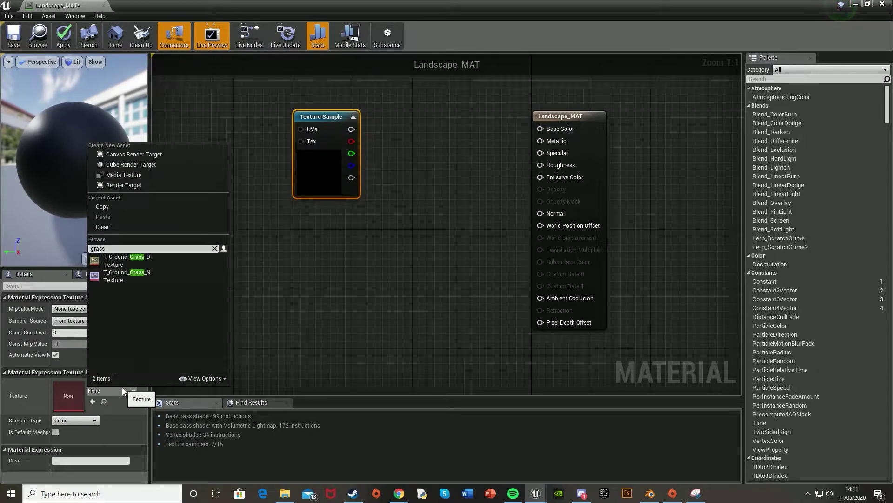
left_click(166, 263)
left_click_drag(352, 129, 562, 127)
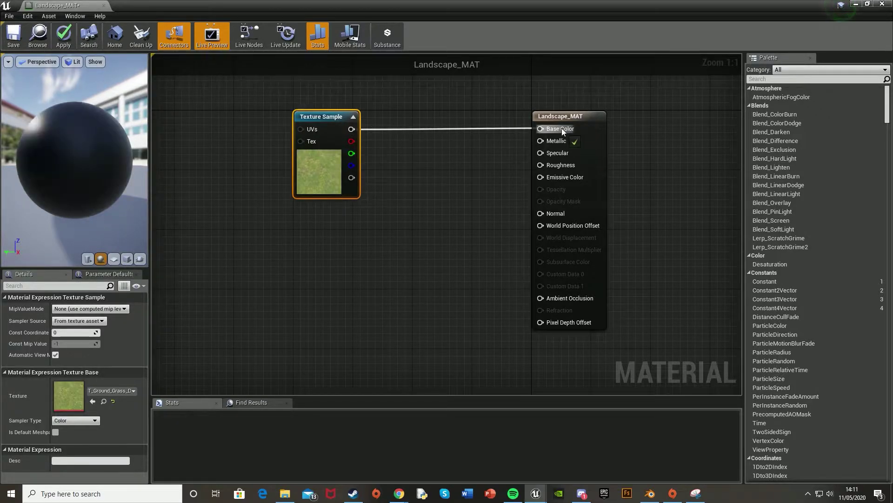
- Add a second Texture Sample below using T_Ground_Grass_N, connect it to Normal, and apply the material changes
left_click(286, 243)
left_click_drag(305, 251, 313, 225)
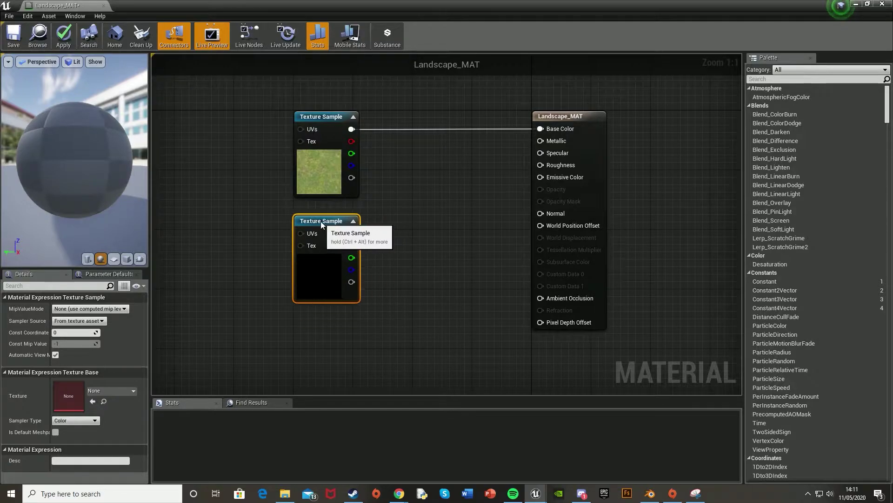
left_click(100, 391)
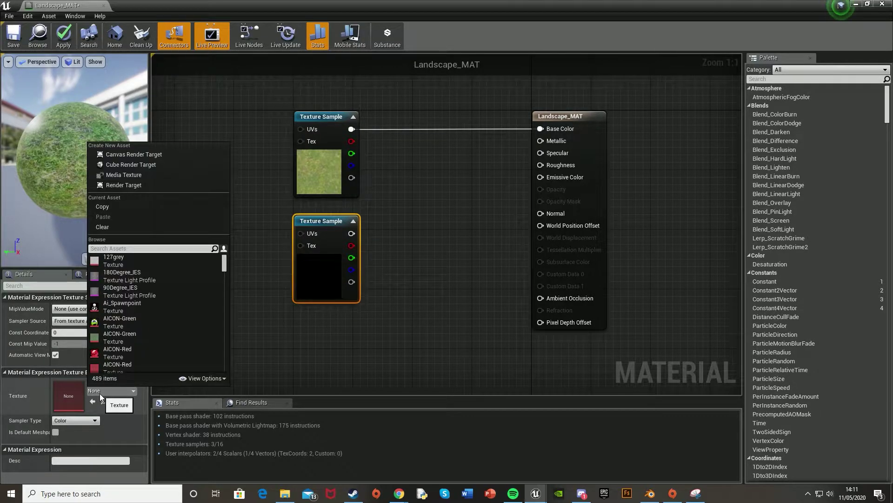
type("grass")
left_click(136, 275)
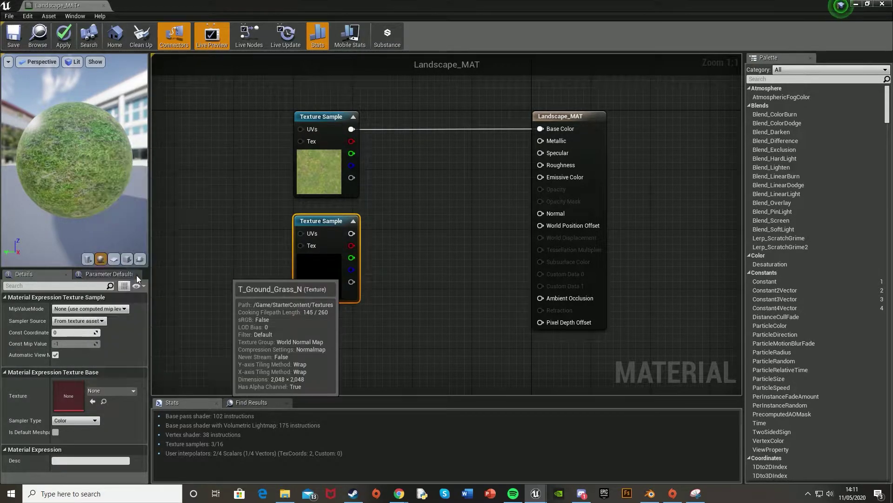
left_click_drag(351, 233, 541, 213)
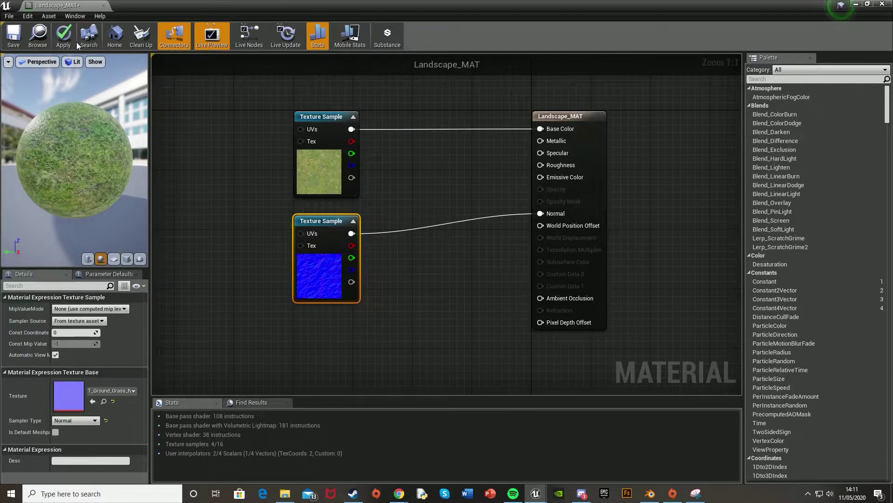
left_click(64, 37)
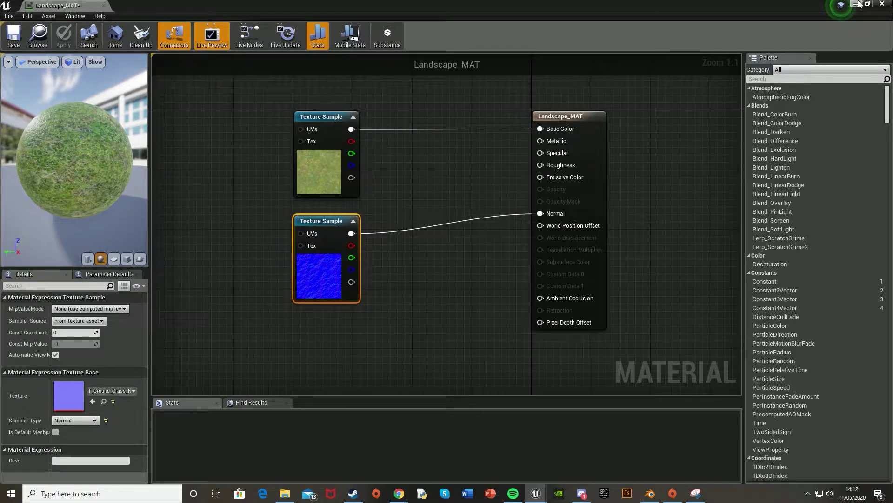
- Back in the level editor, assign Landscape_MAT to the new landscape, create it, and view the grass surface
left_click(856, 4)
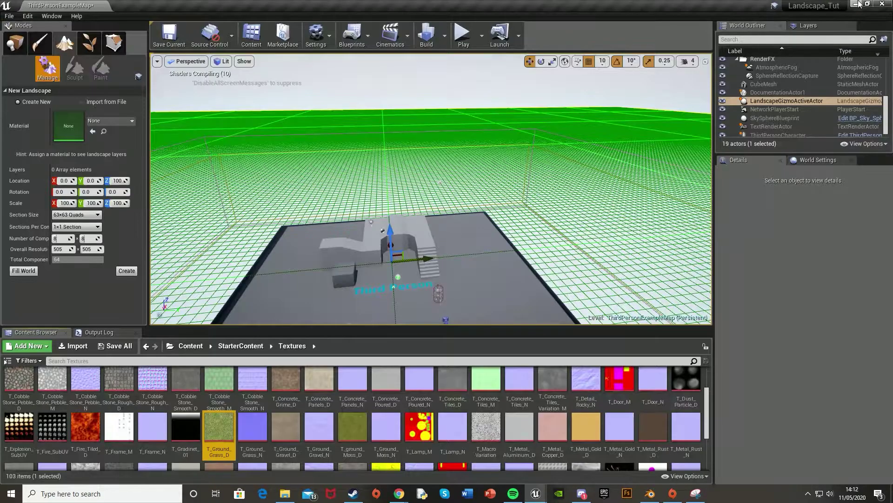
left_click(110, 121)
type("lands")
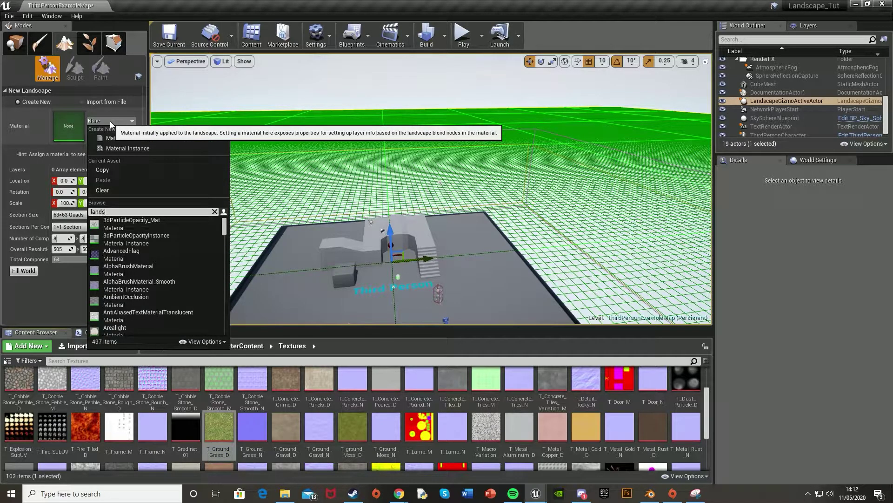
type("cape_M")
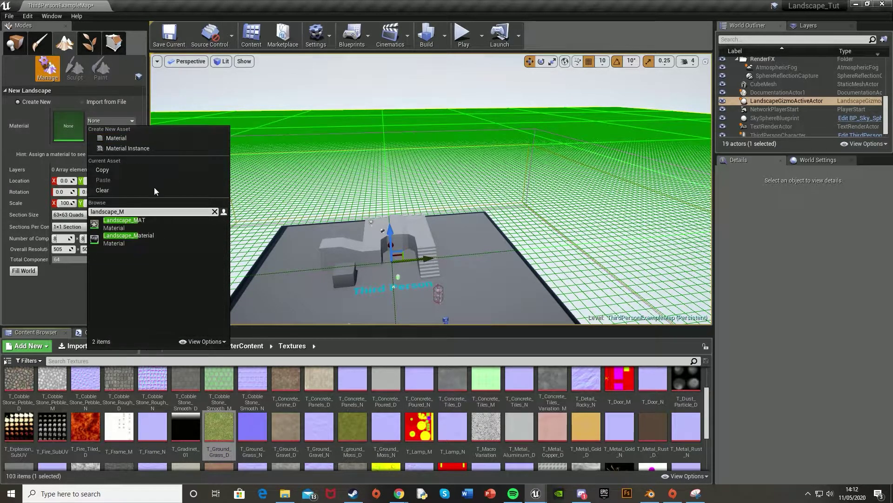
left_click(159, 218)
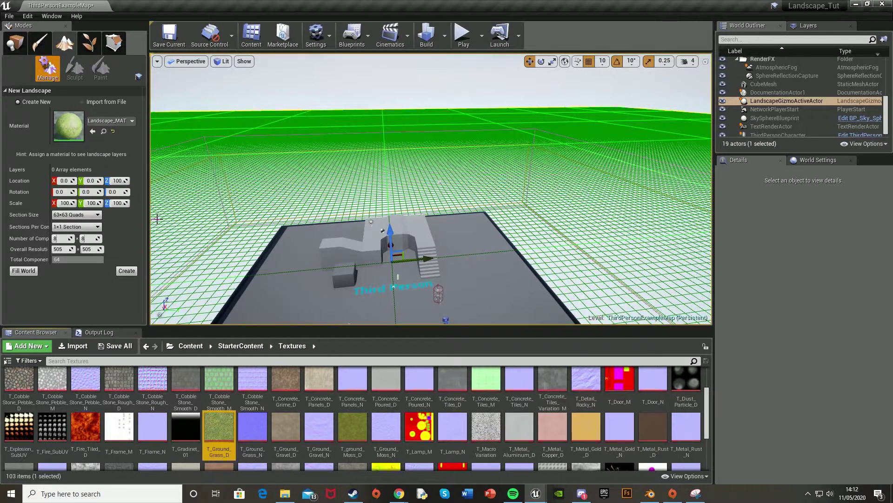
left_click(127, 271)
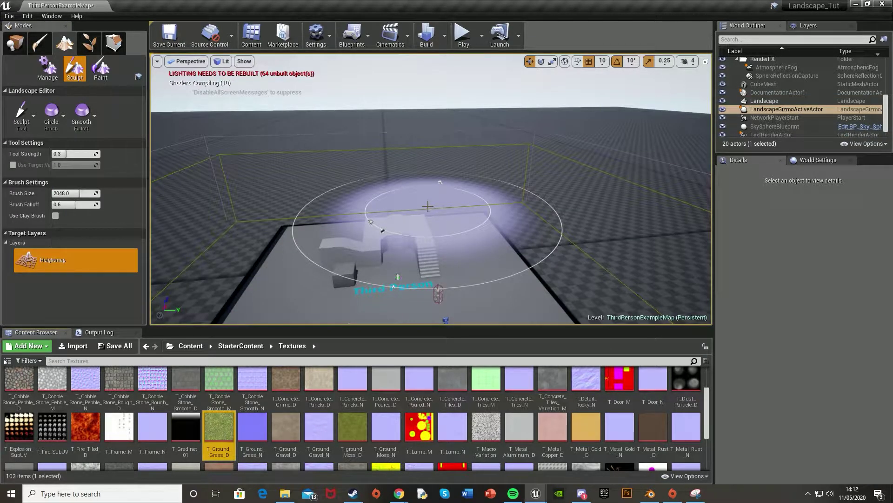
mouse_move(269, 206)
right_mouse_down()
mouse_move(233, 223)
mouse_move(186, 195)
mouse_move(219, 232)
mouse_move(200, 223)
mouse_move(219, 177)
mouse_move(205, 172)
mouse_move(210, 153)
mouse_move(219, 158)
mouse_move(190, 200)
mouse_move(218, 191)
mouse_move(237, 162)
mouse_move(210, 149)
right_mouse_up()
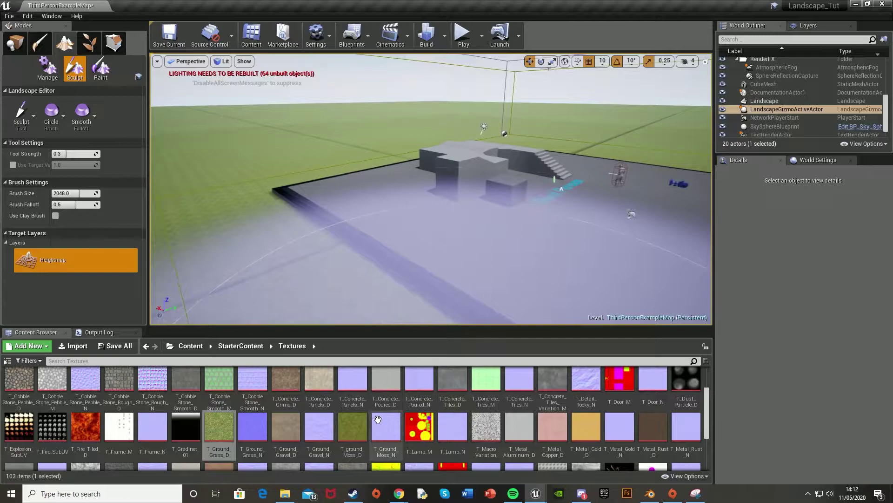
- Return to the Landscape_MAT material graph and set the material's Blend Mode to Masked
left_click(255, 346)
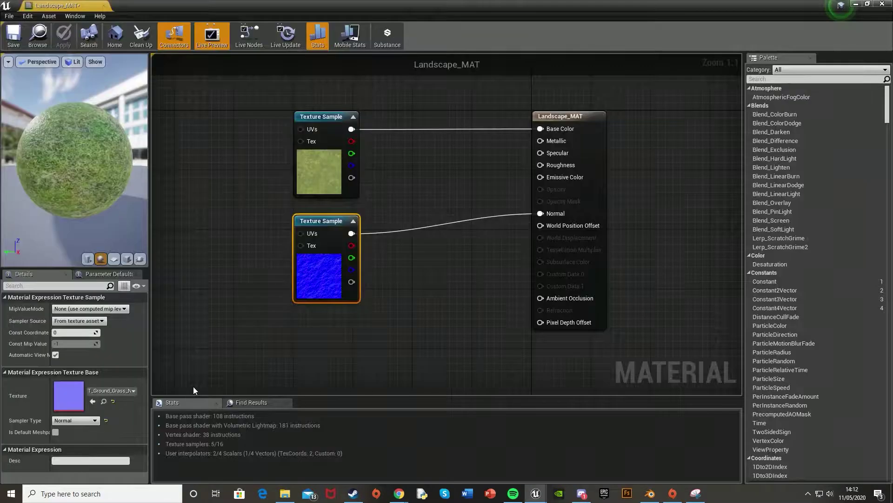
left_click(439, 279)
scroll(119, 418, "down", 2)
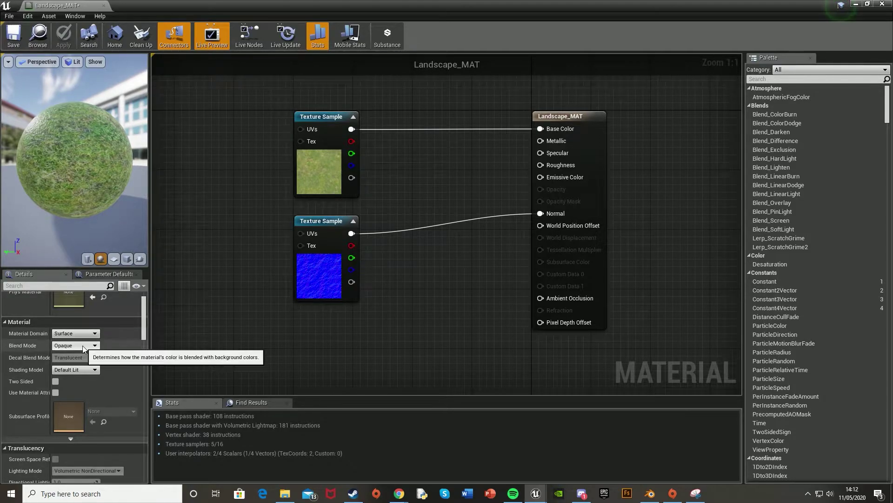
left_click(92, 346)
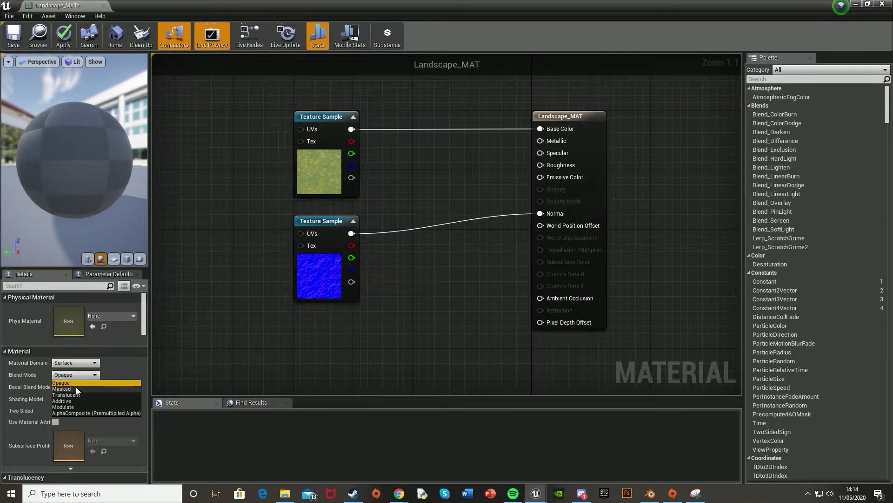
left_click(76, 389)
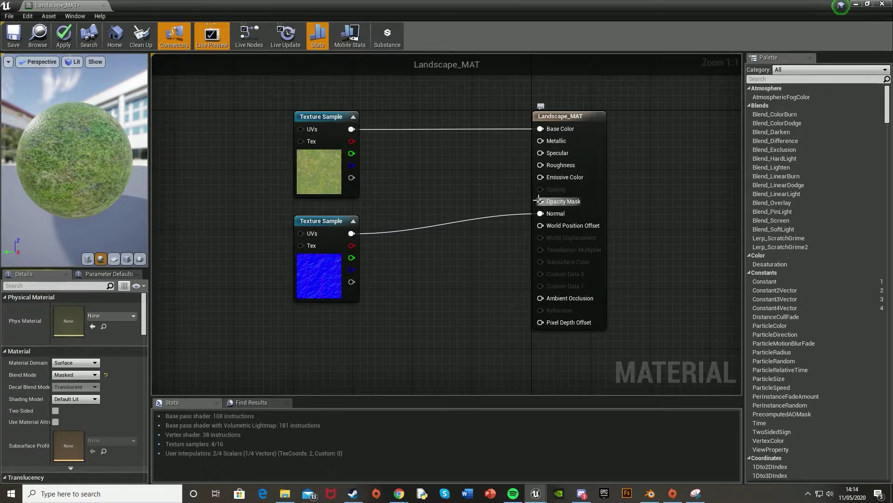
- Add a LandscapeVisibilityMask node below the texture samples, connect it to Opacity Mask, and apply the material changes
right_click(373, 308)
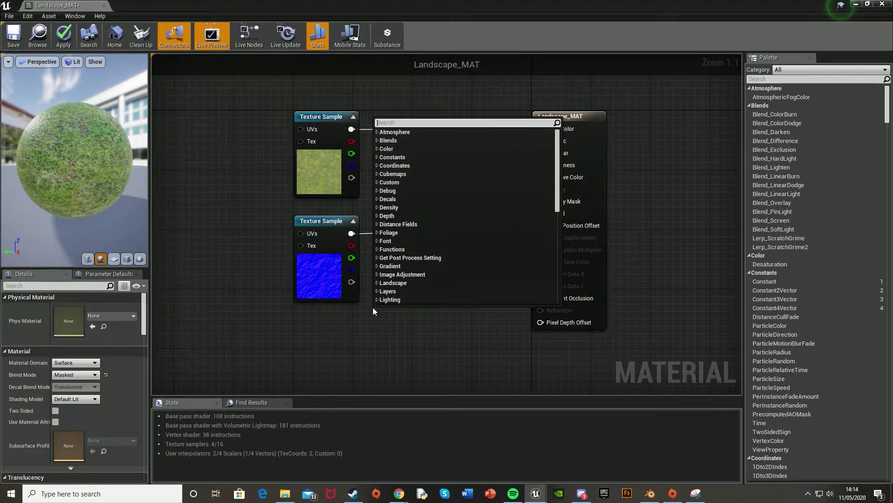
type("landscap")
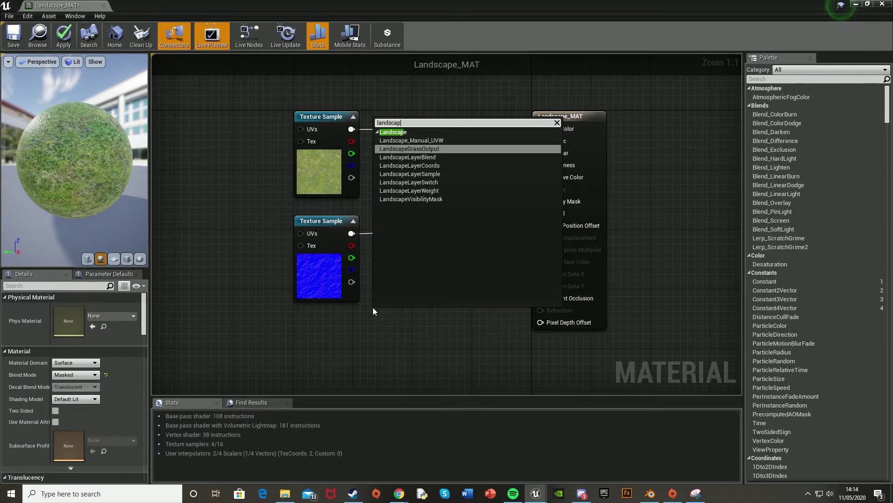
type("evis")
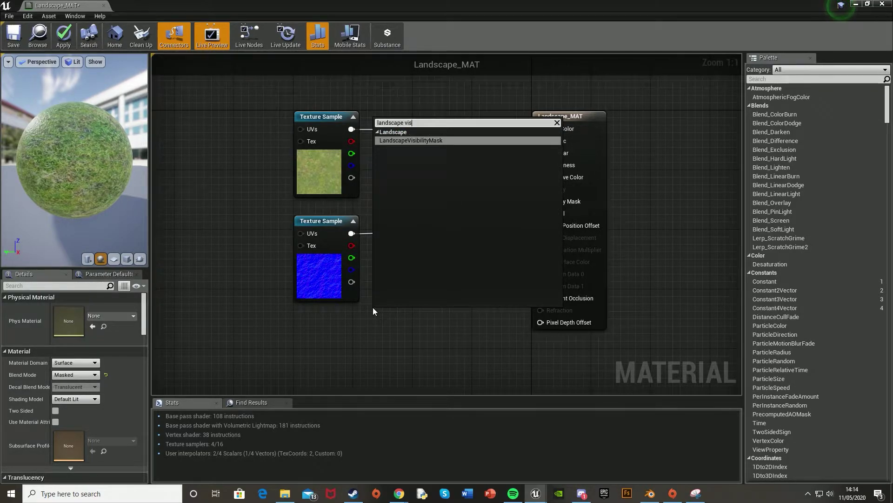
key("Return")
left_click_drag(372, 307, 286, 319)
left_click_drag(334, 333, 557, 208)
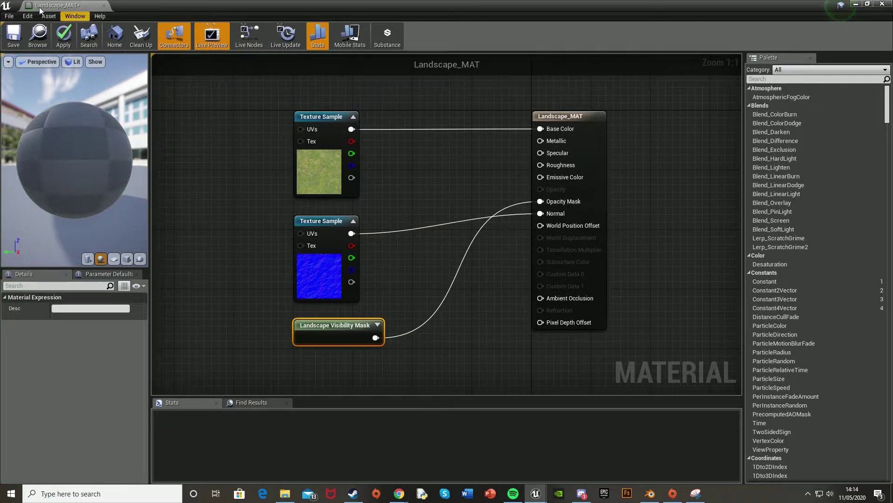
left_click(63, 35)
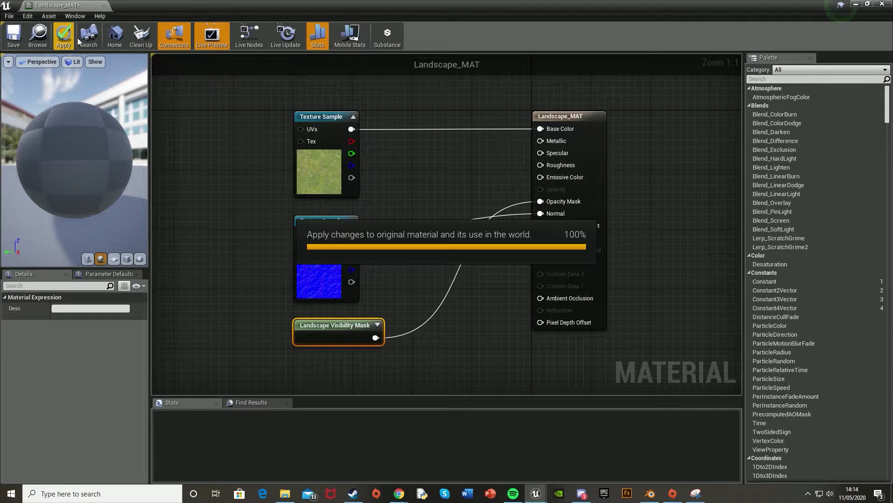
- Back in the level editor, reduce the landscape brush size to about 374 over the grass beside the platform
left_click(853, 4)
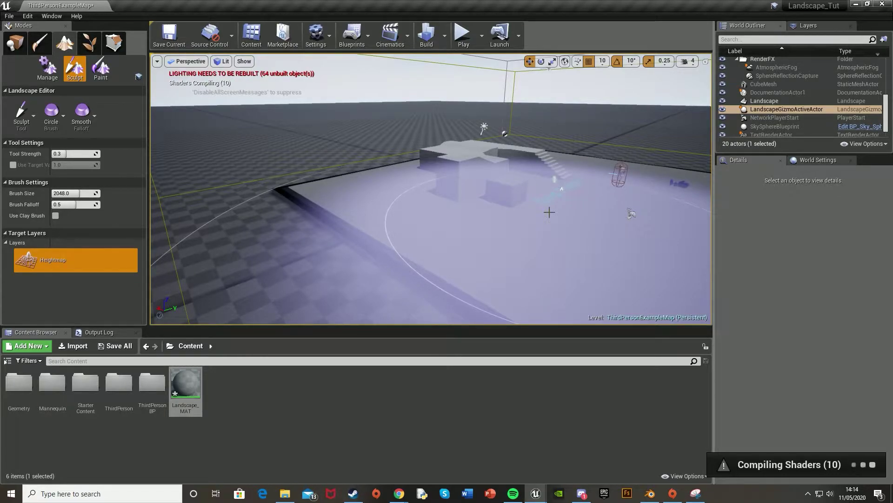
mouse_move(550, 212)
right_mouse_down()
mouse_move(489, 204)
mouse_move(474, 233)
mouse_move(428, 251)
mouse_move(460, 265)
mouse_move(475, 224)
mouse_move(461, 218)
mouse_move(381, 269)
mouse_move(405, 255)
right_mouse_up()
key("w")
key("a")
left_click_drag(80, 193, 57, 193)
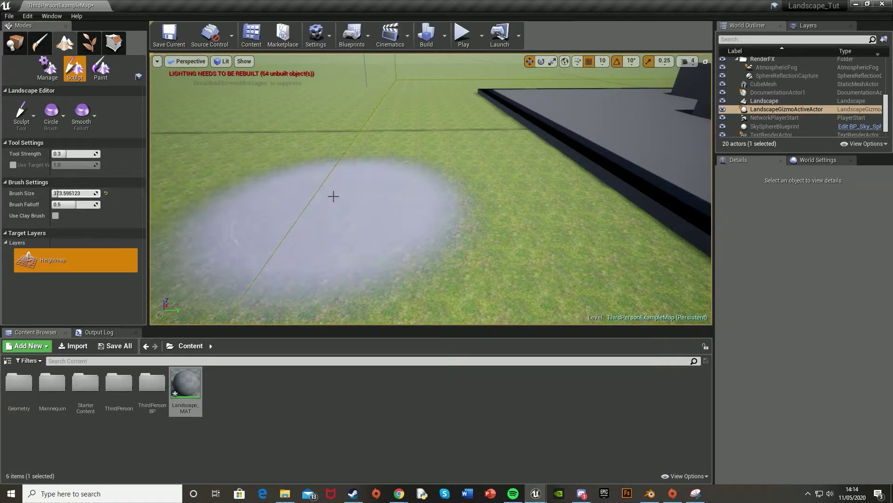
right_click_drag(185, 168, 162, 165)
key("a")
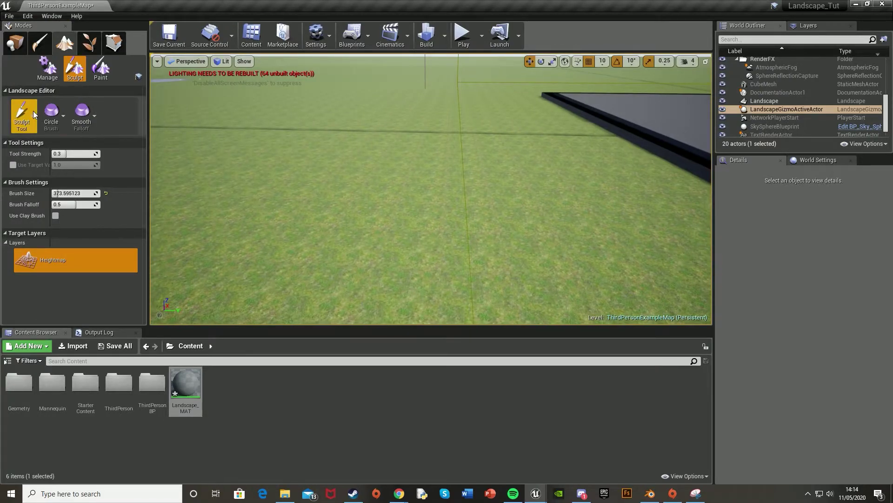
- With the landscape Visibility tool, paint a large hole in the grass beside the platform
left_click(25, 123)
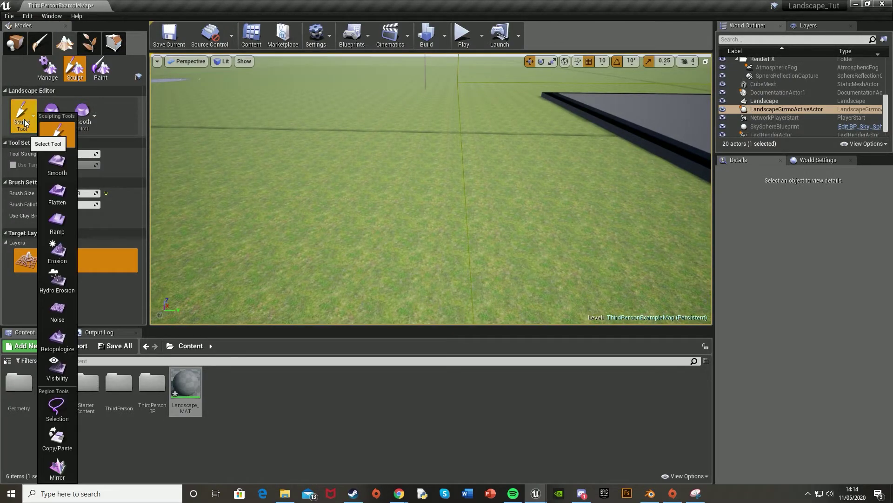
left_click(57, 368)
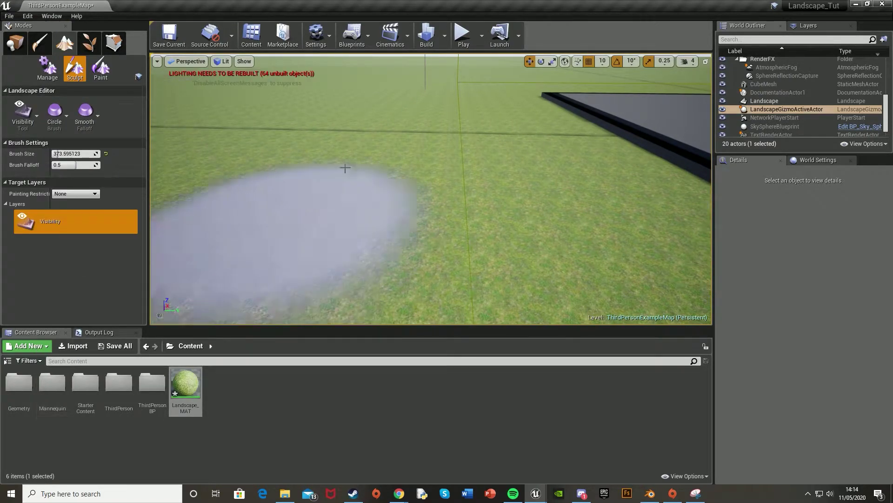
left_click(361, 158)
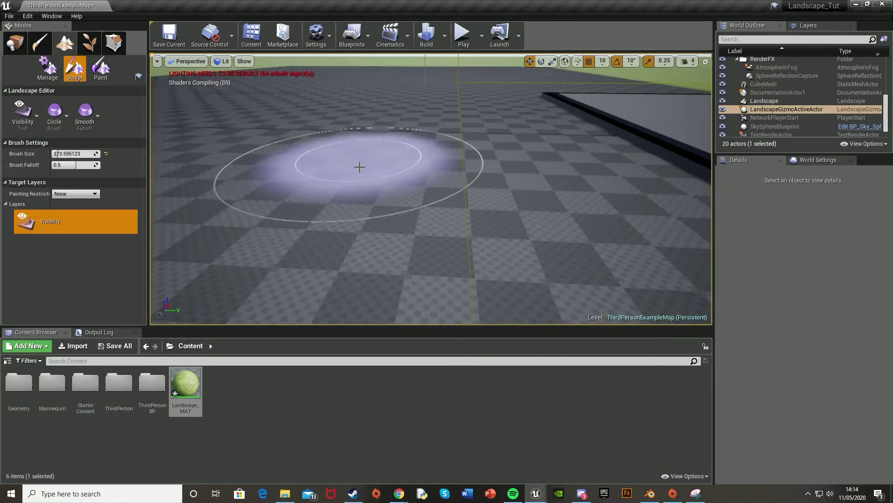
left_click_drag(354, 184, 353, 184)
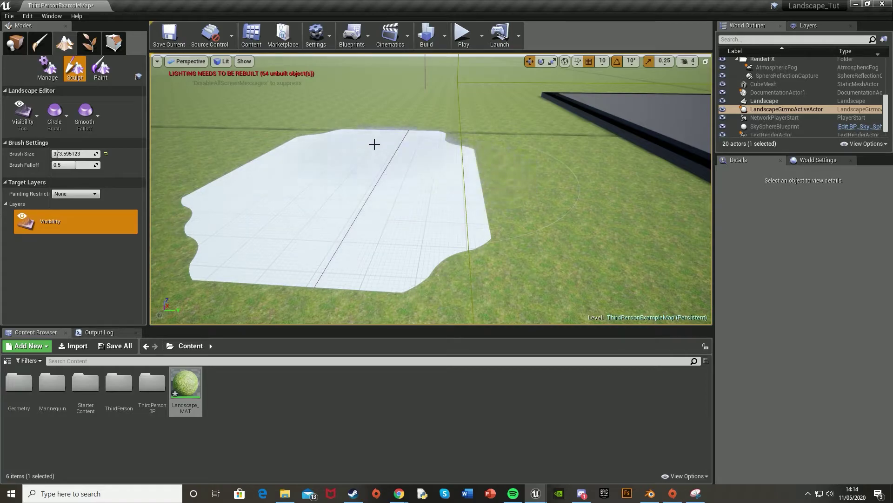
mouse_move(375, 145)
left_mouse_down()
mouse_move(311, 152)
mouse_move(309, 183)
mouse_move(338, 143)
left_mouse_up()
- Inspect the hole from below and above, and play-test the level by running the character to it and jumping in
mouse_move(338, 142)
right_mouse_down()
mouse_move(465, 139)
mouse_move(433, 173)
mouse_move(461, 153)
mouse_move(460, 84)
right_mouse_up()
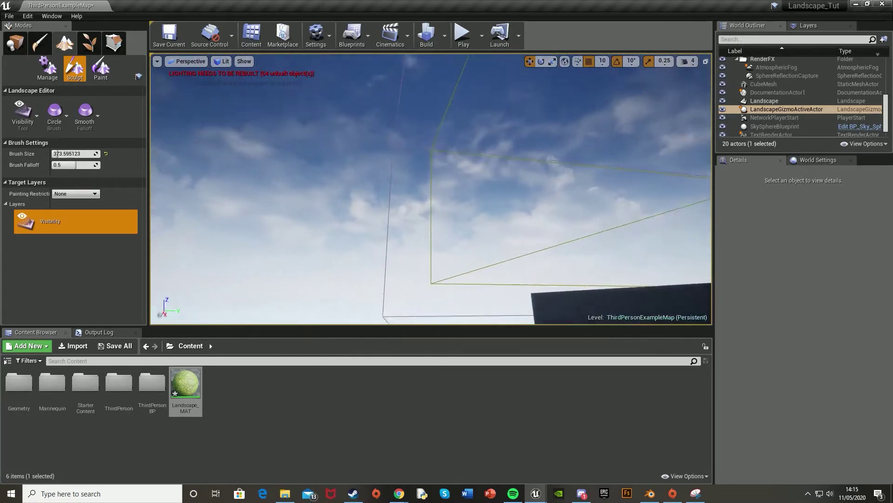
mouse_move(372, 154)
right_mouse_down()
mouse_move(372, 196)
mouse_move(354, 186)
mouse_move(359, 148)
right_mouse_up()
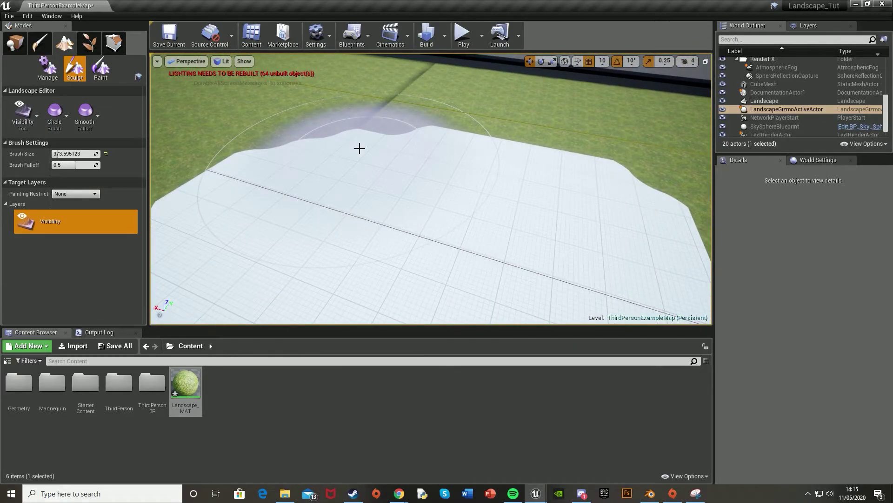
mouse_move(359, 148)
right_mouse_down()
mouse_move(359, 130)
mouse_move(349, 131)
mouse_move(367, 133)
mouse_move(367, 149)
mouse_move(358, 148)
right_mouse_up()
key("alt+p")
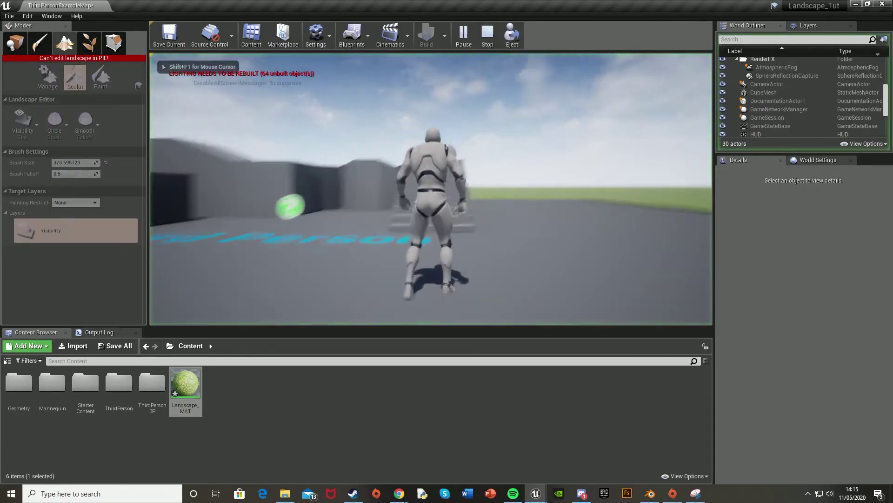
key("w")
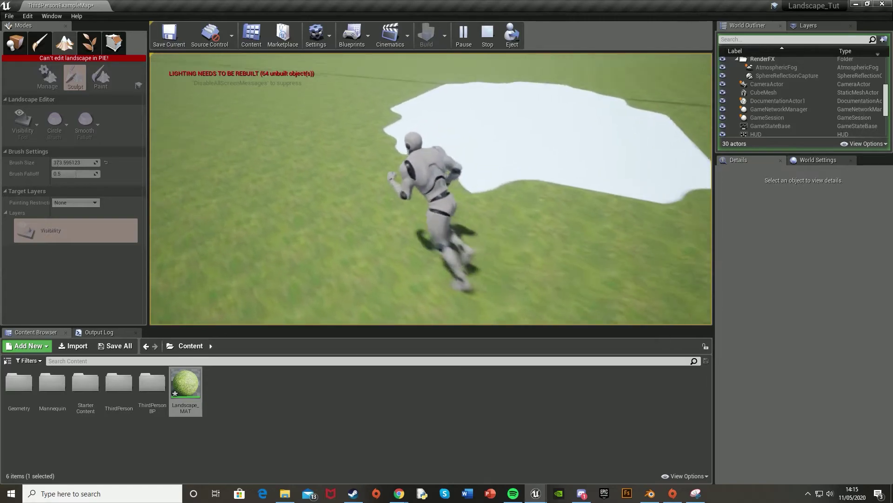
key("a")
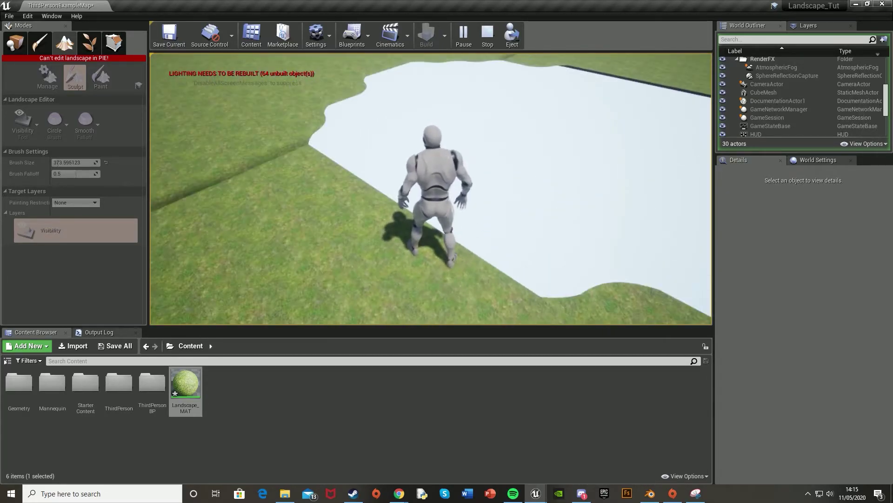
key("space")
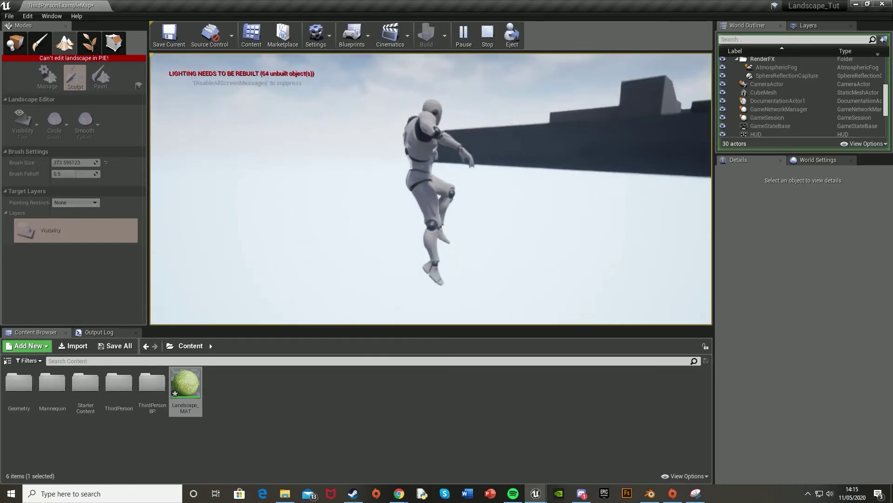
key("Escape")
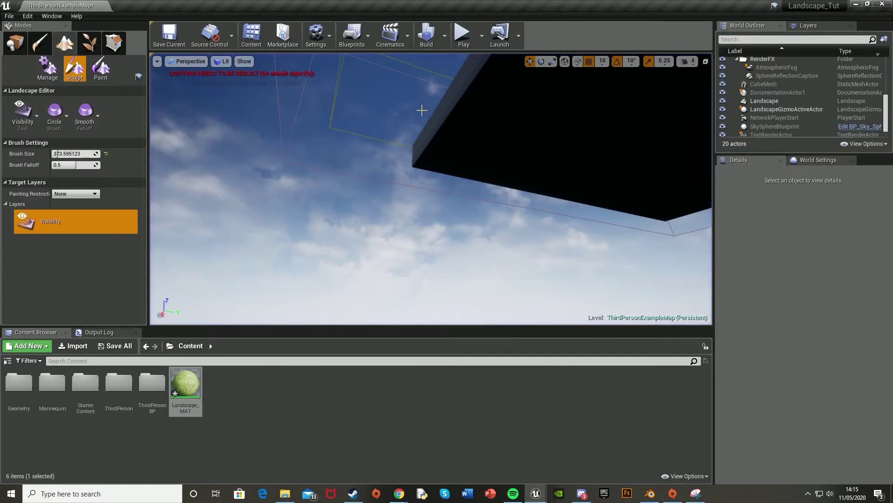
- Examine the whole landscape hole and the nearby platform from above the grass
right_click_drag(422, 111, 581, 233)
key("w")
key("s")
key("d")
right_click_drag(422, 108, 274, 109)
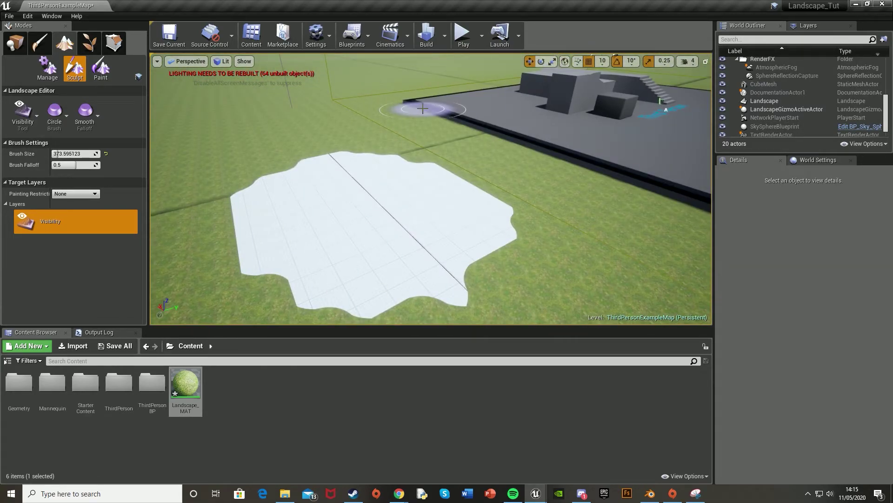